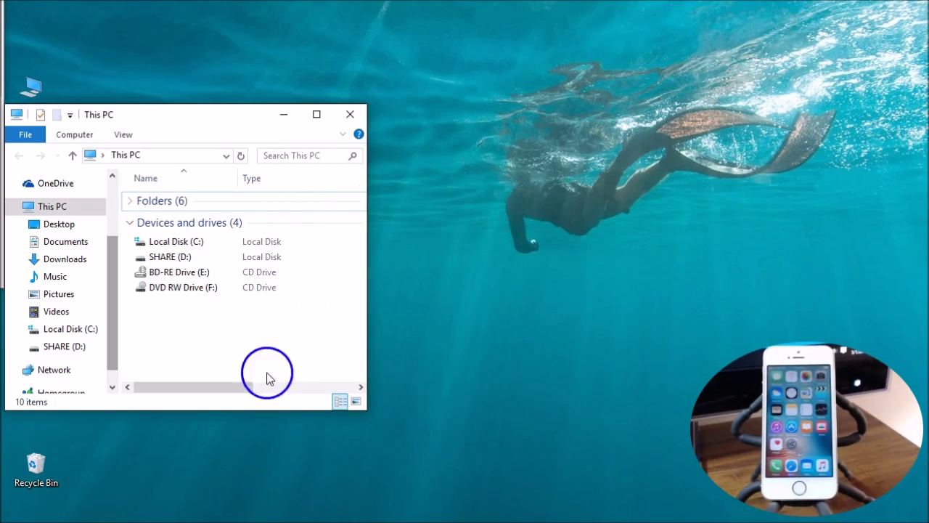
- Check the computer's Windows edition and system details in the system properties, and close them
right_click(34, 81)
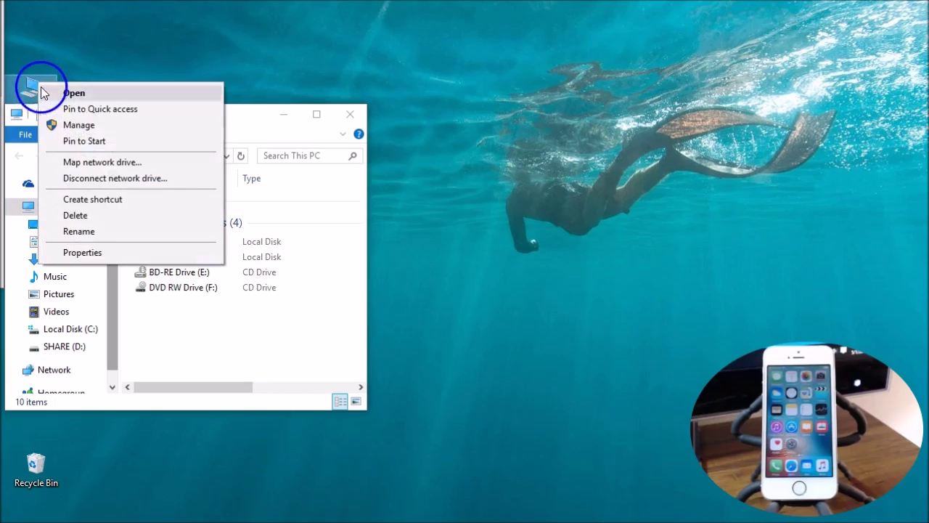
left_click(105, 254)
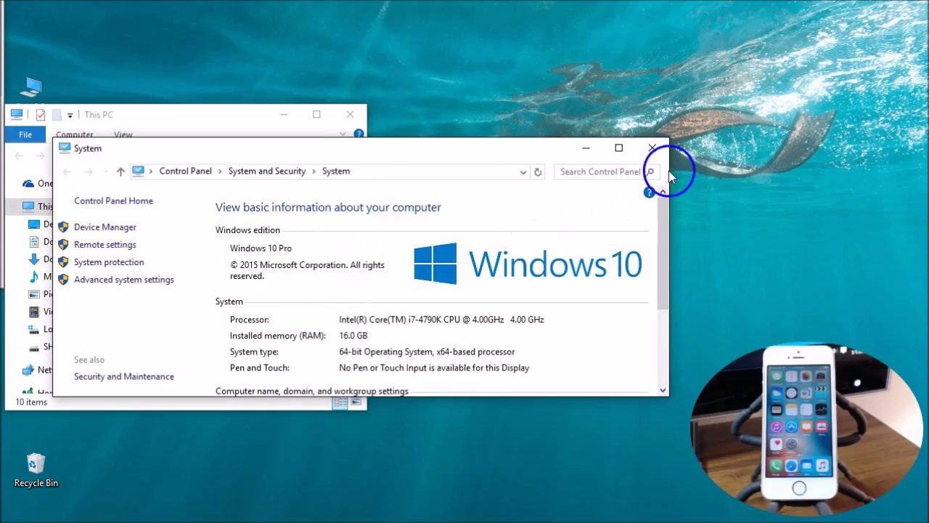
left_click(653, 148)
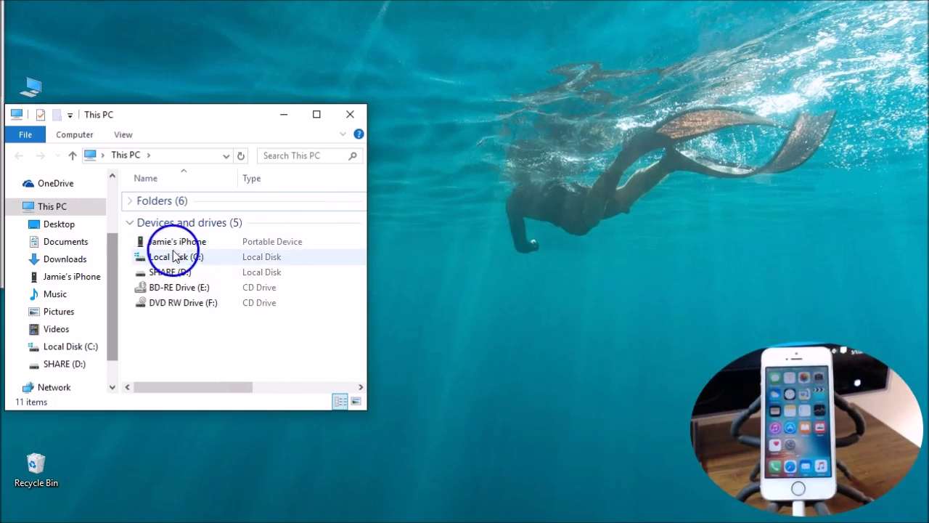
- Browse the connected iPhone's Internal Storage down to the 100APPLE folder inside DCIM, and close the window
double_click(177, 248)
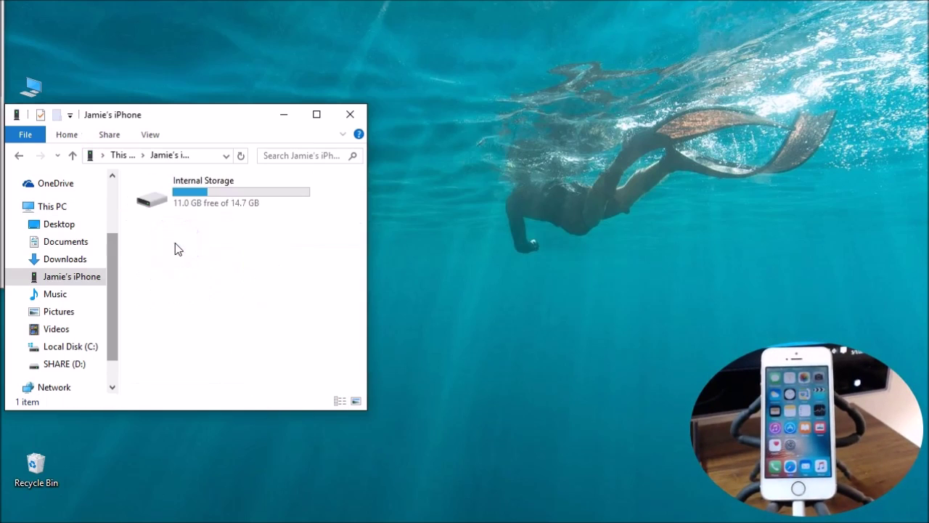
double_click(196, 202)
double_click(192, 196)
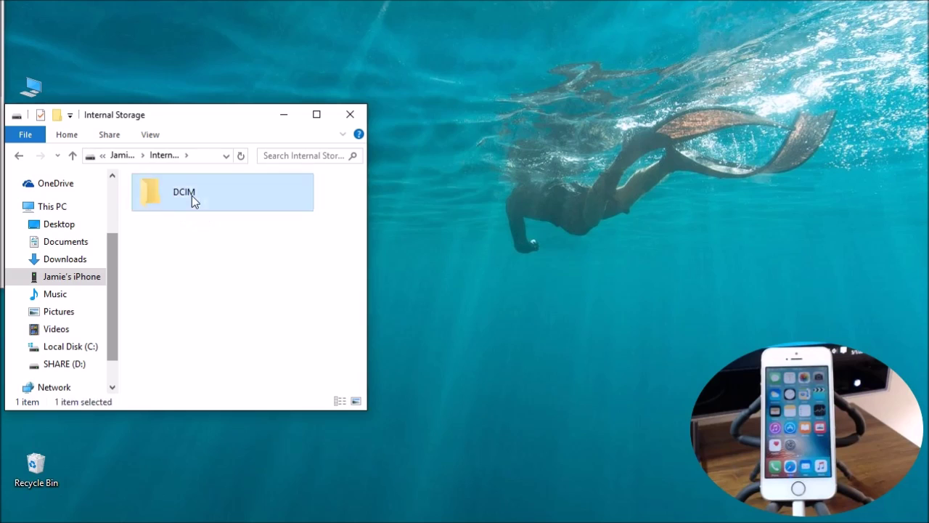
double_click(193, 197)
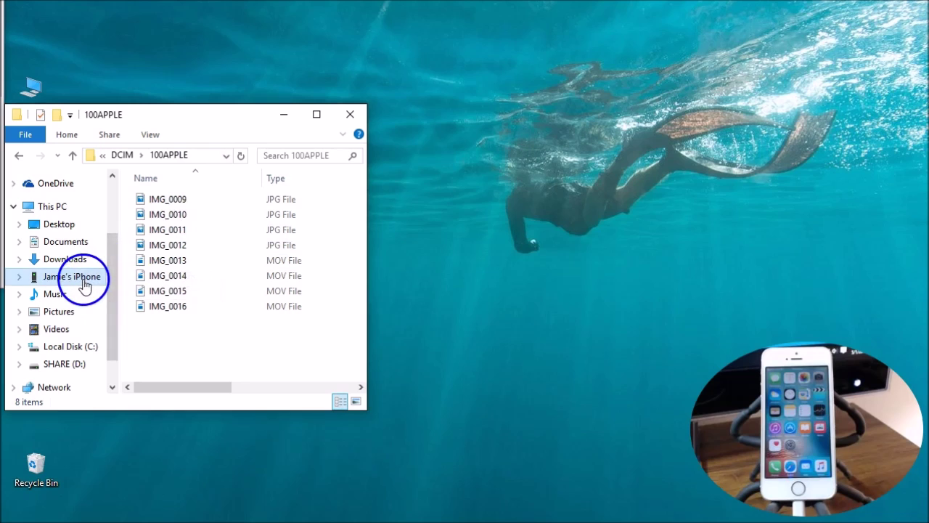
left_click(350, 114)
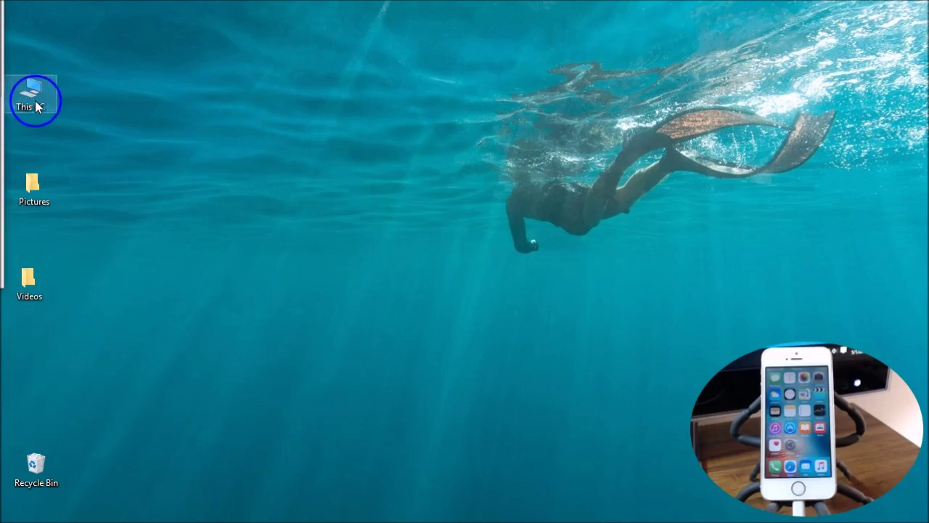
- Open This PC and go to the 100APPLE folder inside DCIM on the iPhone's Internal Storage
double_click(36, 103)
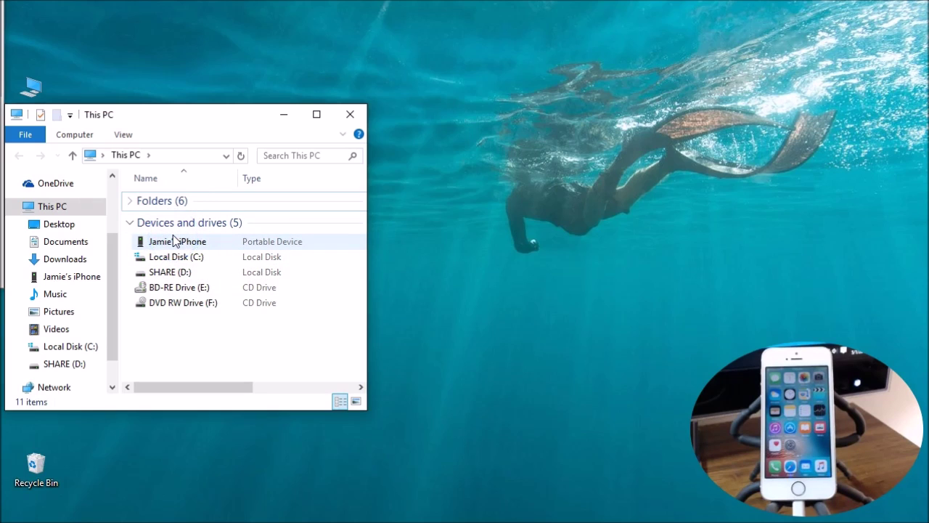
left_click(181, 245)
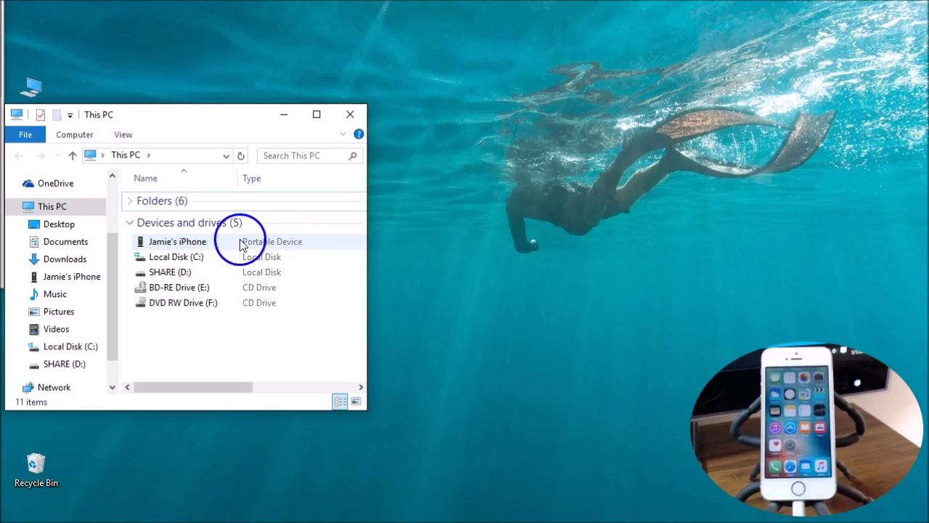
double_click(188, 245)
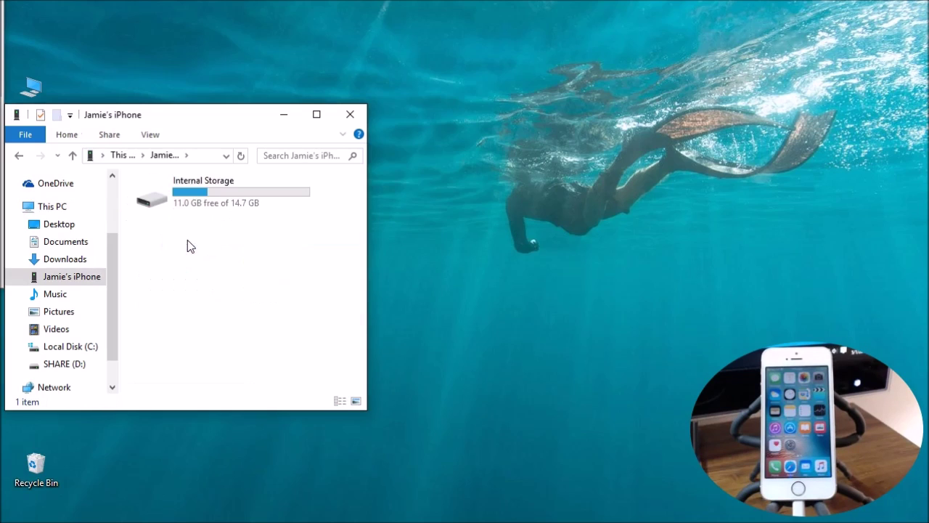
double_click(194, 202)
double_click(194, 203)
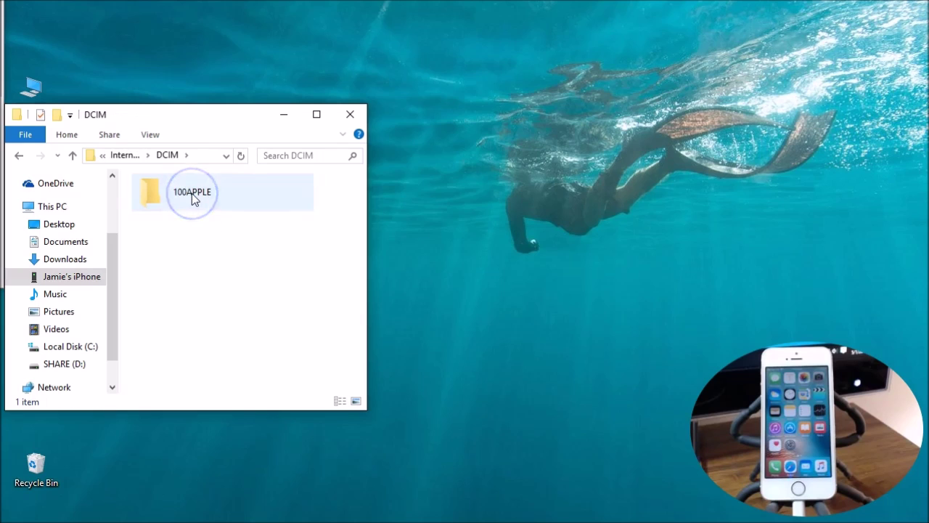
double_click(193, 202)
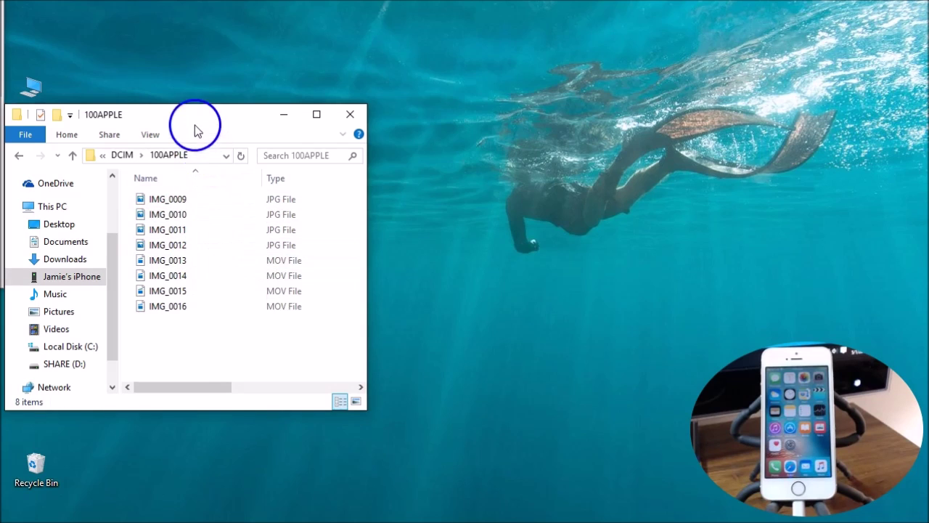
- Open the desktop Pictures folder and arrange its window side by side with the 100APPLE window
left_click_drag(193, 121, 590, 49)
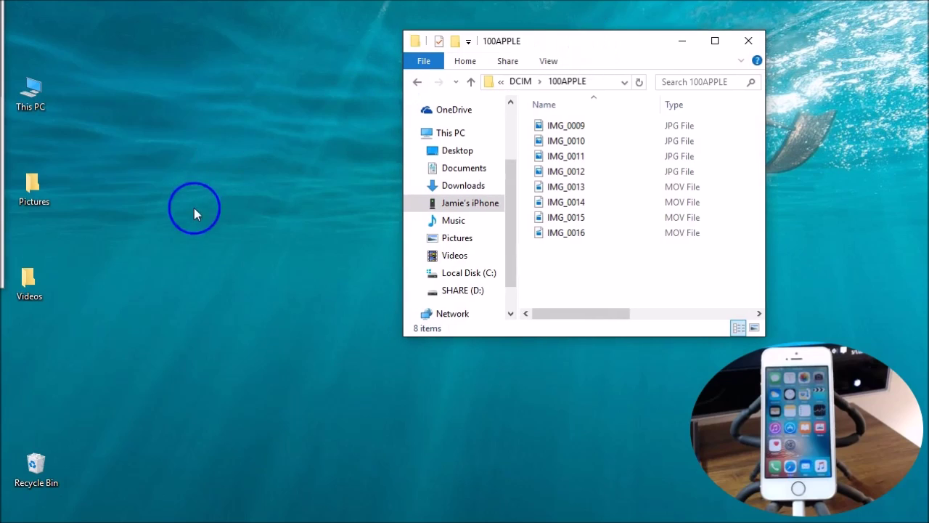
double_click(41, 185)
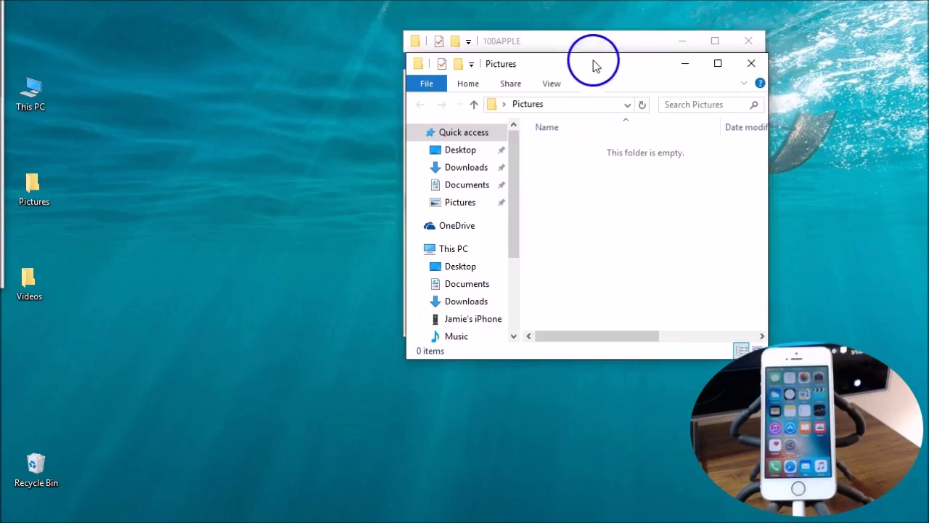
left_click_drag(594, 66, 219, 118)
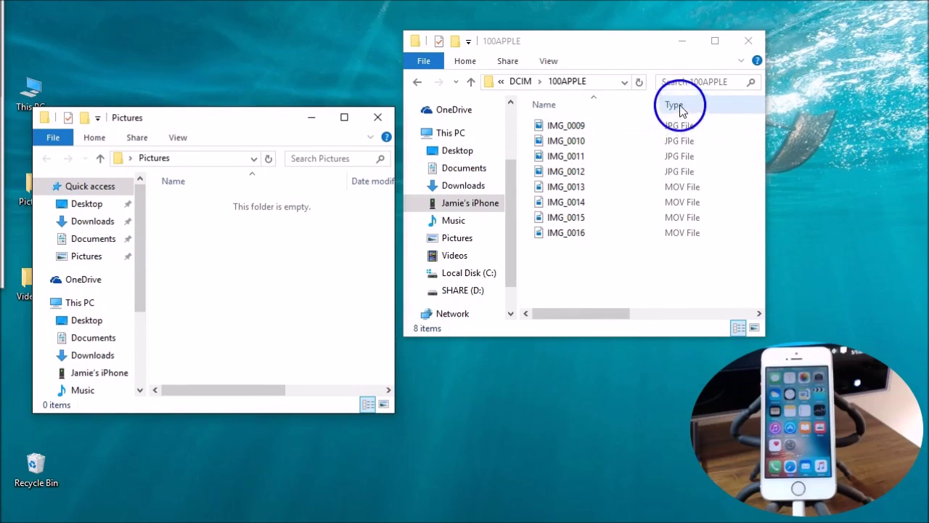
- Preview the 100APPLE files as large thumbnails, return to the details layout and look at the other layout options
left_click(754, 328)
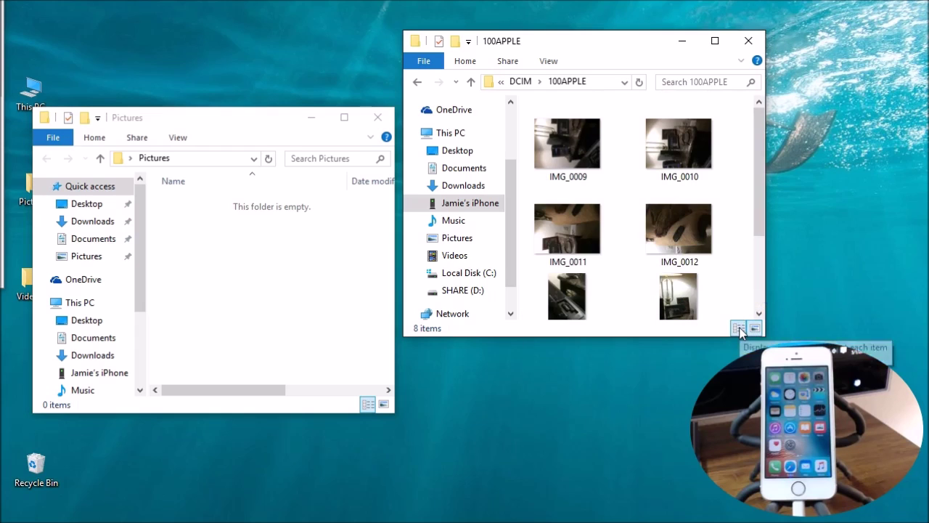
left_click(739, 328)
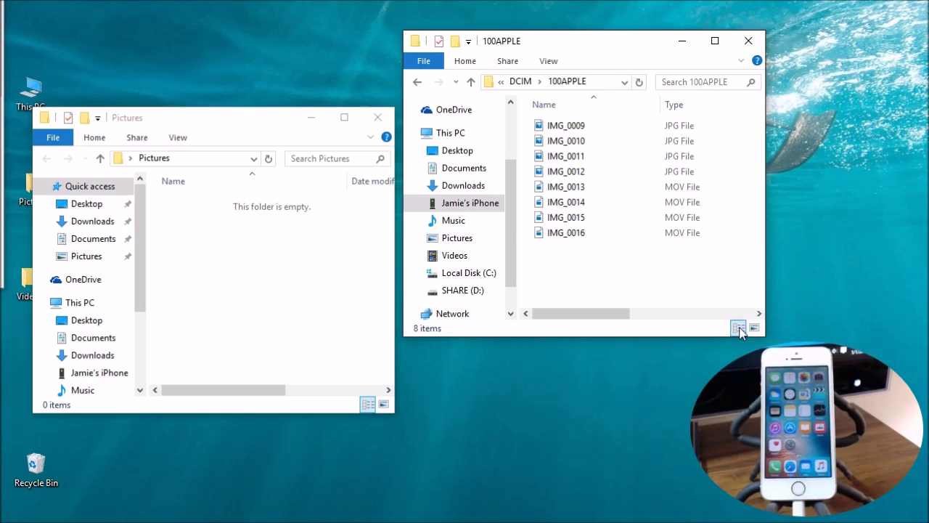
left_click(546, 61)
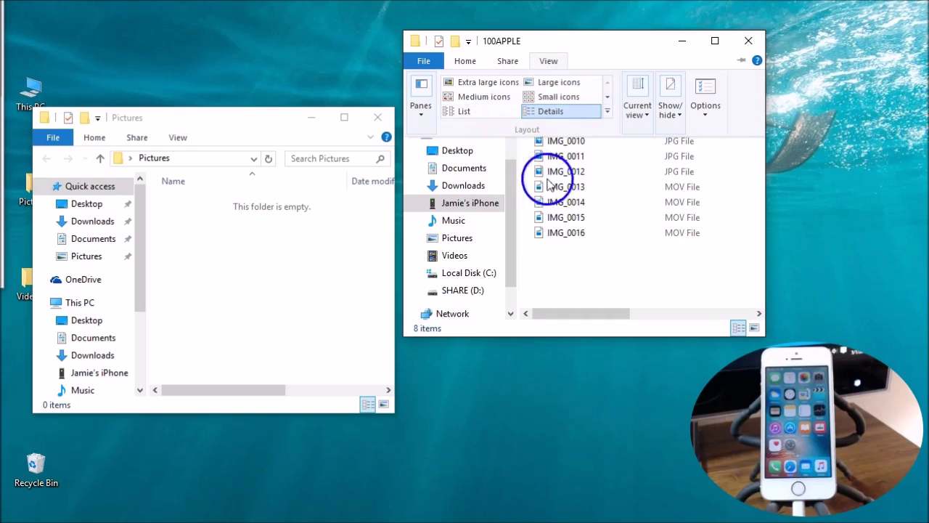
left_click(647, 274)
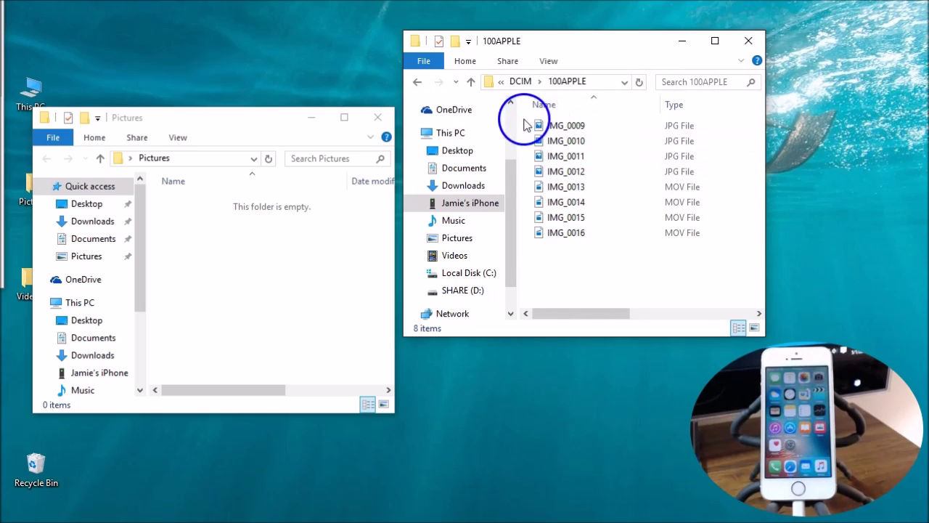
- Copy the JPG files IMG_0009 to IMG_0012 from the iPhone's 100APPLE folder into the Pictures folder
left_click_drag(526, 125, 703, 179)
right_click(681, 144)
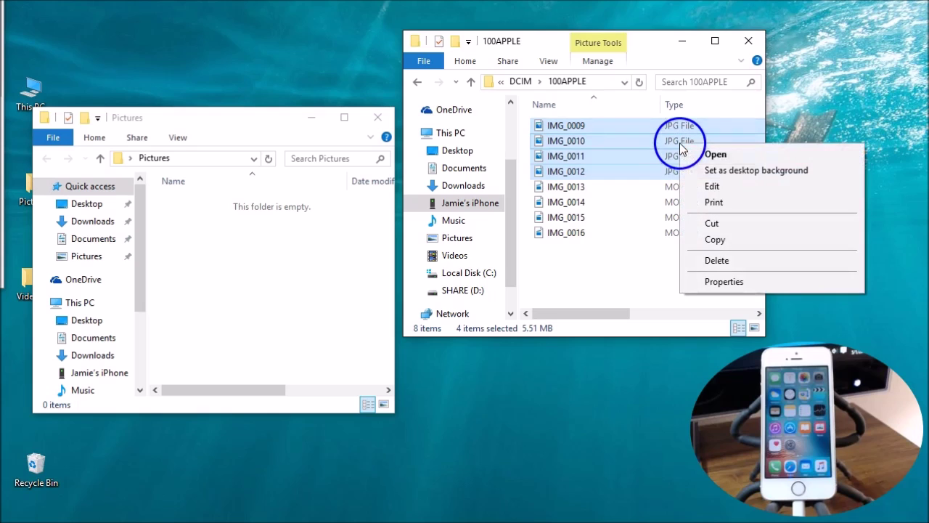
left_click(733, 241)
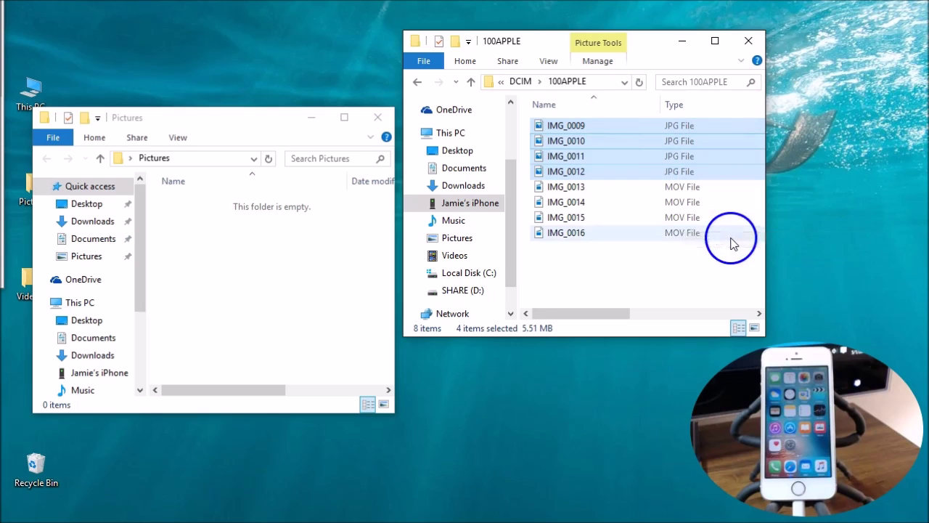
right_click(235, 245)
left_click(274, 338)
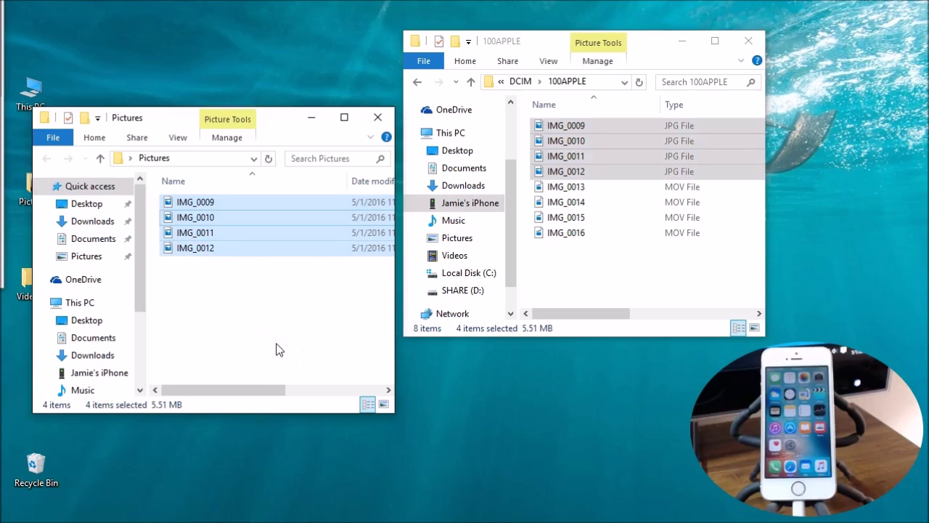
left_click(291, 315)
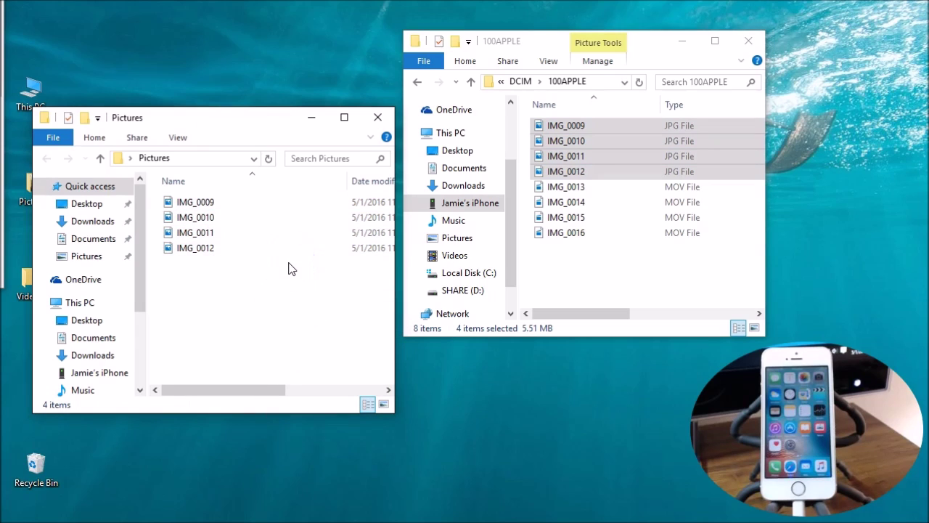
- Delete the copied files IMG_0009 to IMG_0012 from the Pictures folder
left_click_drag(293, 277, 218, 202)
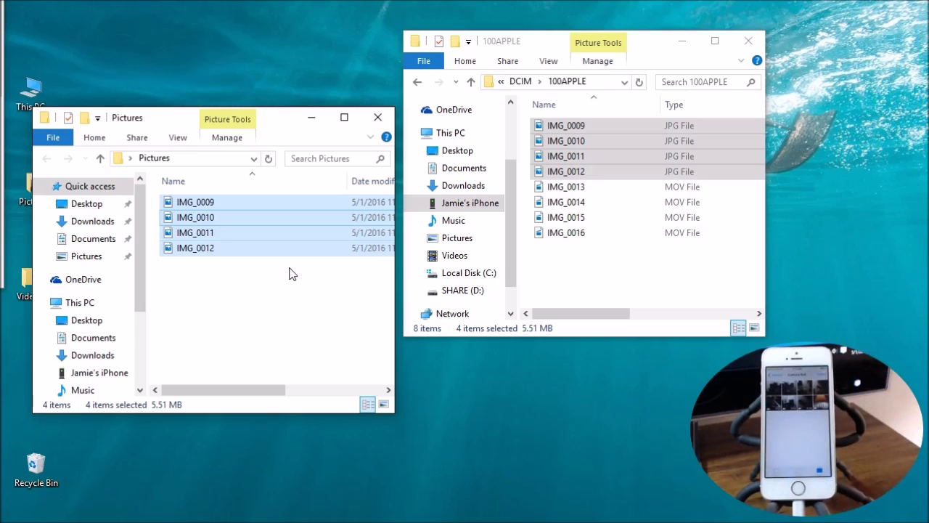
right_click(265, 227)
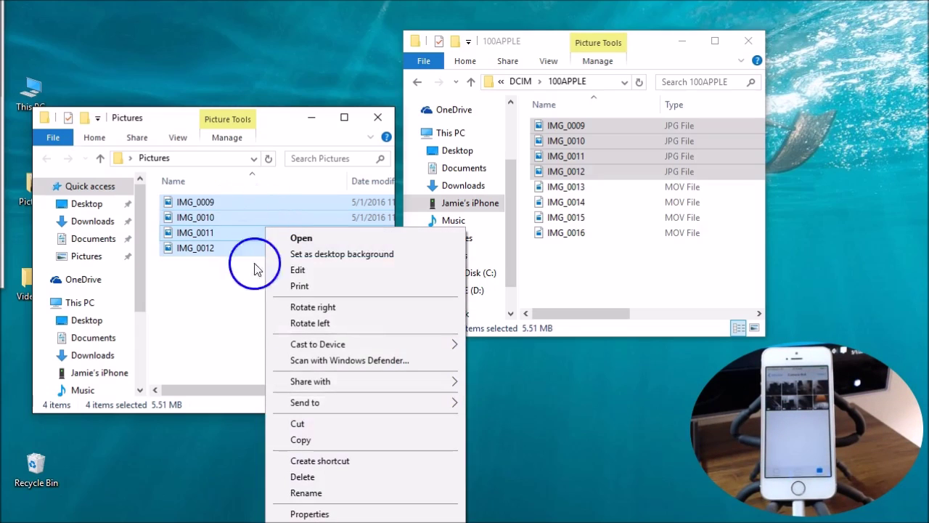
left_click(302, 476)
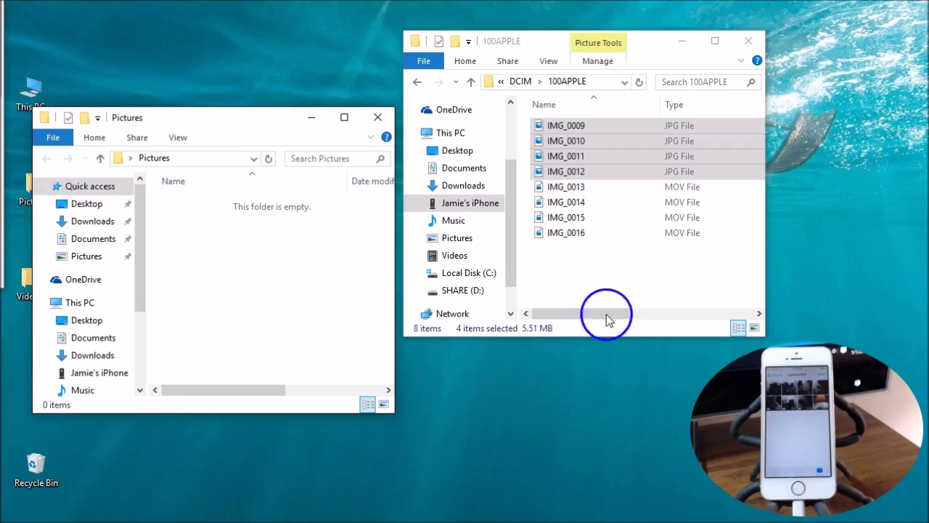
- Move the JPG files IMG_0009 to IMG_0012 out of the iPhone's 100APPLE folder into the Pictures folder using cut and paste
left_click(625, 271)
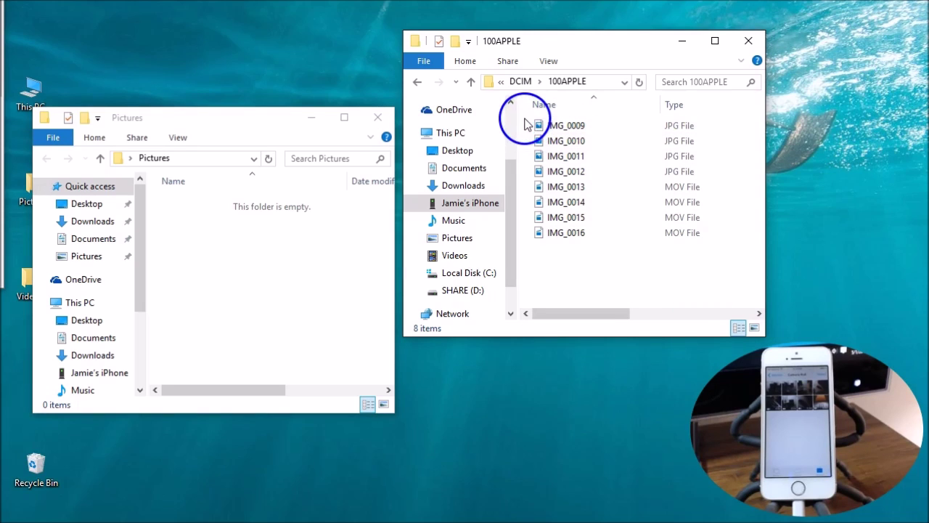
left_click_drag(527, 125, 608, 170)
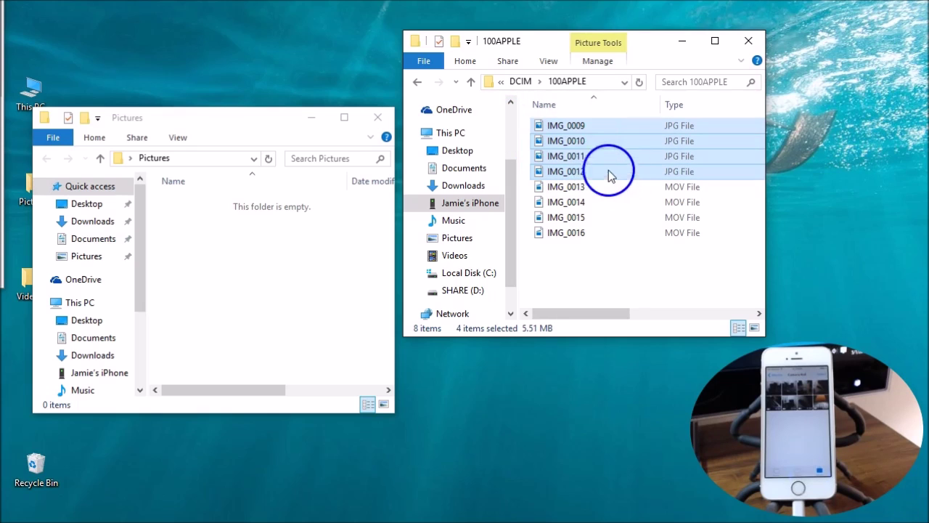
right_click(591, 156)
left_click(634, 240)
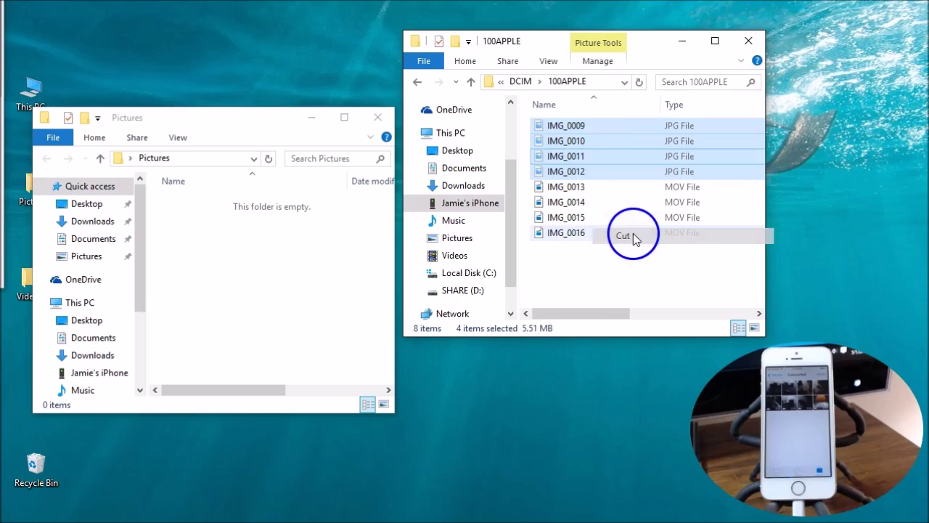
left_click(264, 267)
right_click(263, 267)
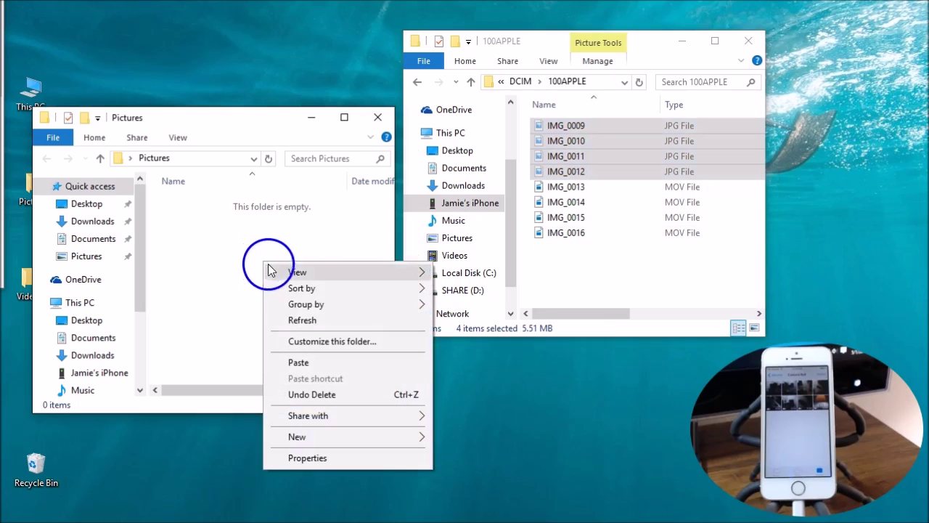
left_click(298, 362)
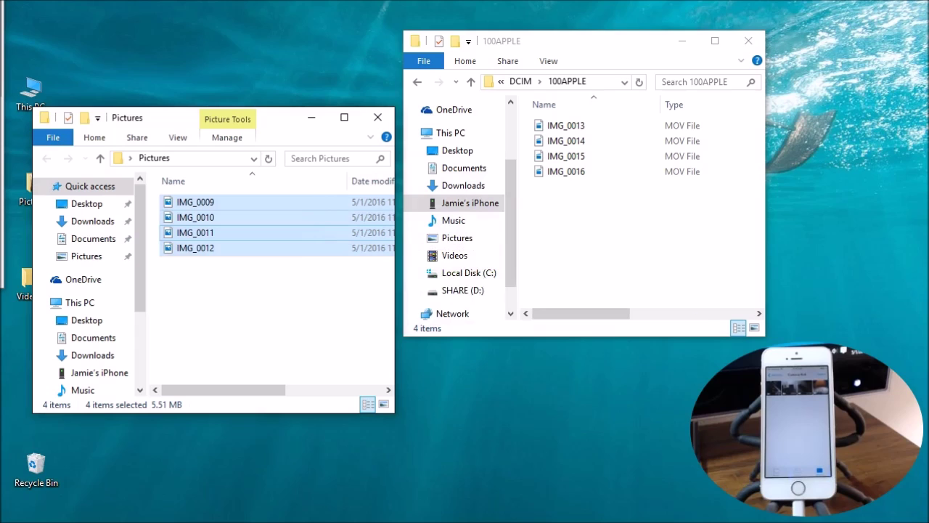
left_click(626, 214)
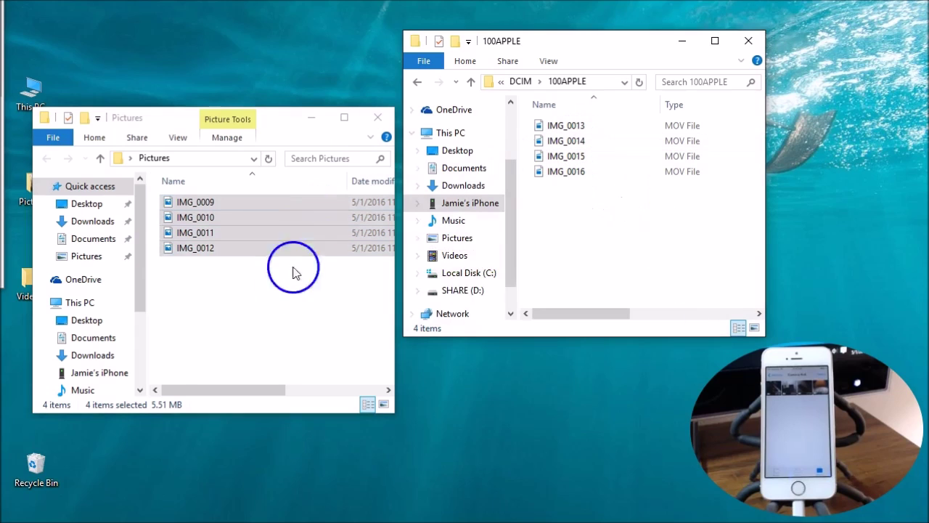
left_click(284, 297)
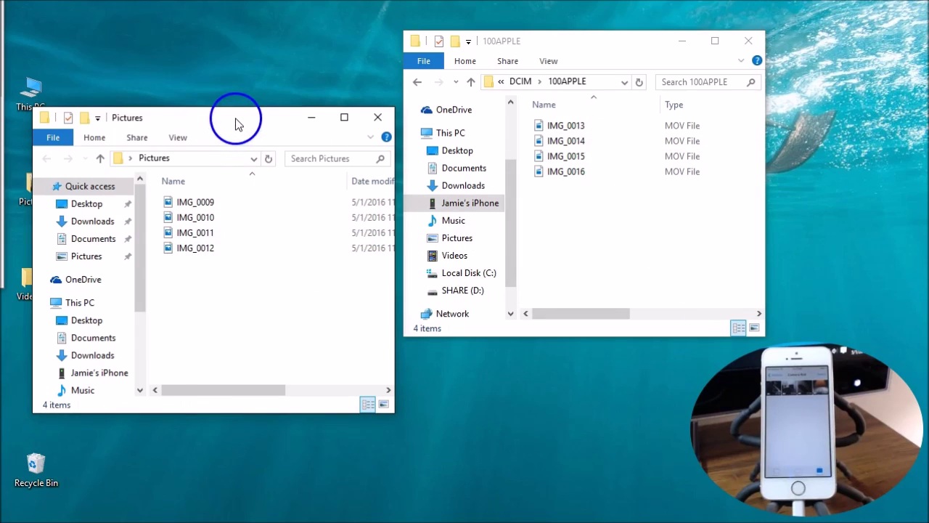
- Open the Videos folder from the desktop and place its window beside the 100APPLE window
left_click_drag(235, 123, 254, 117)
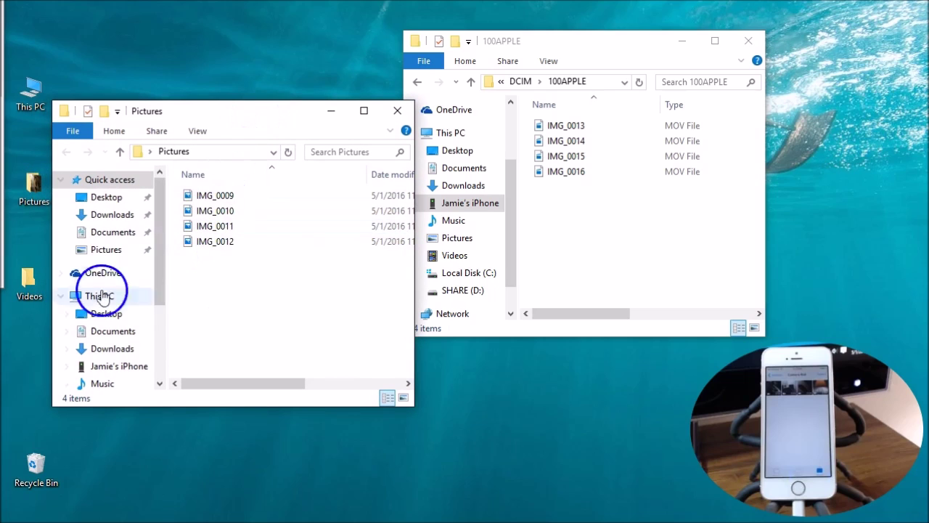
double_click(31, 291)
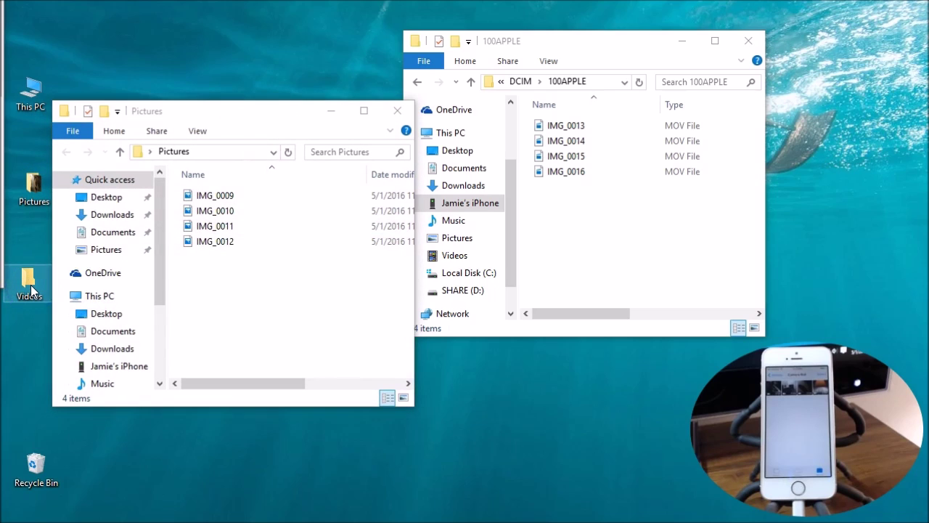
left_click_drag(267, 165, 243, 112)
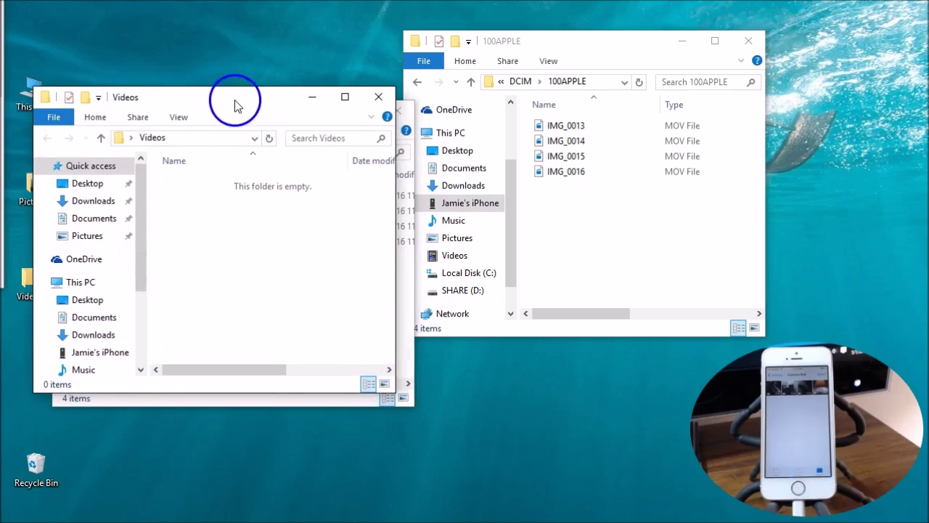
- Move the MOV files IMG_0013 to IMG_0016 out of the iPhone's 100APPLE folder into the Videos folder using cut and paste
left_click_drag(630, 230, 541, 125)
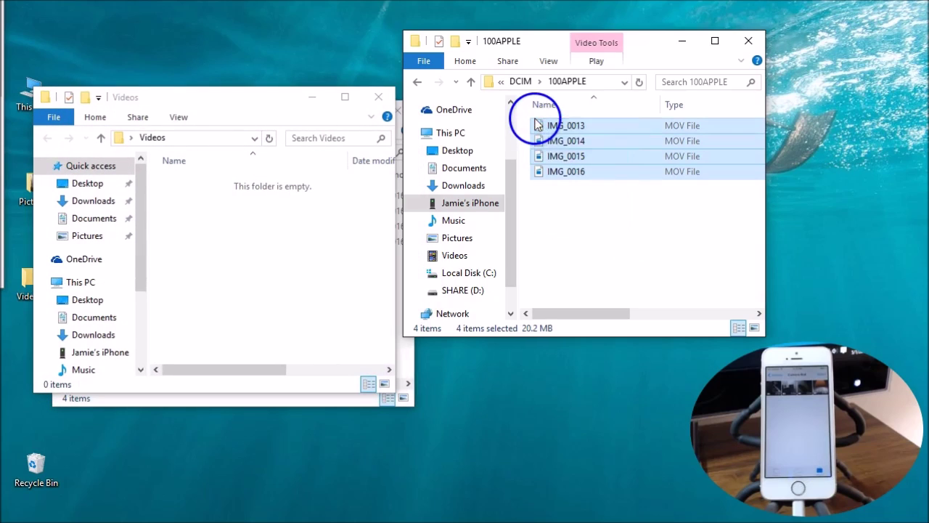
right_click(579, 143)
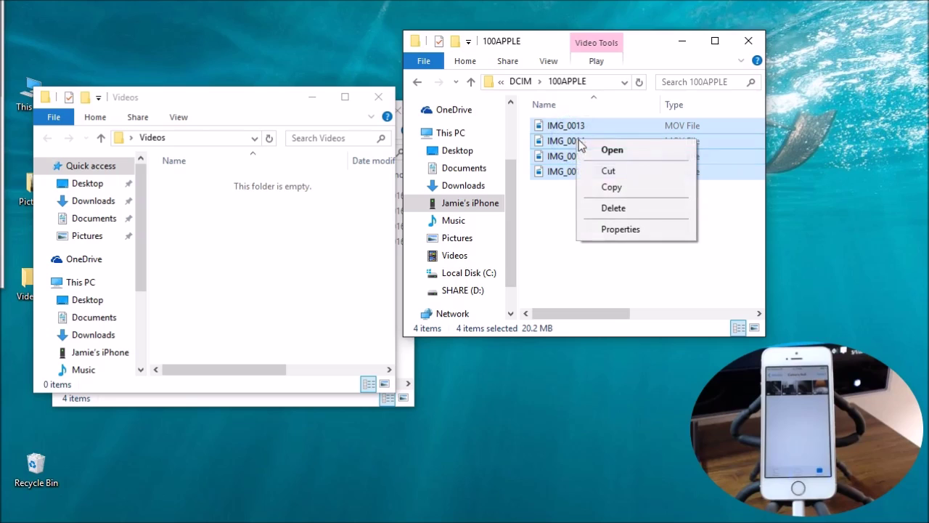
left_click(607, 171)
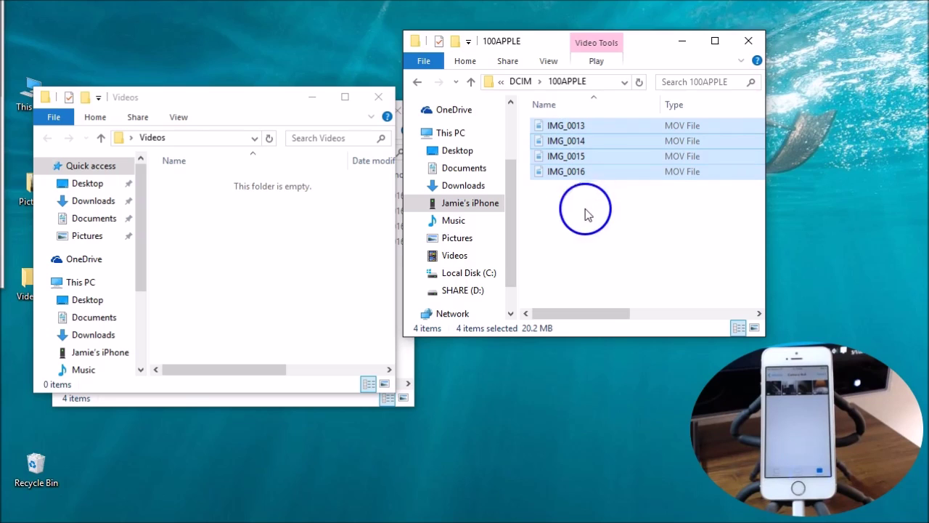
right_click(263, 250)
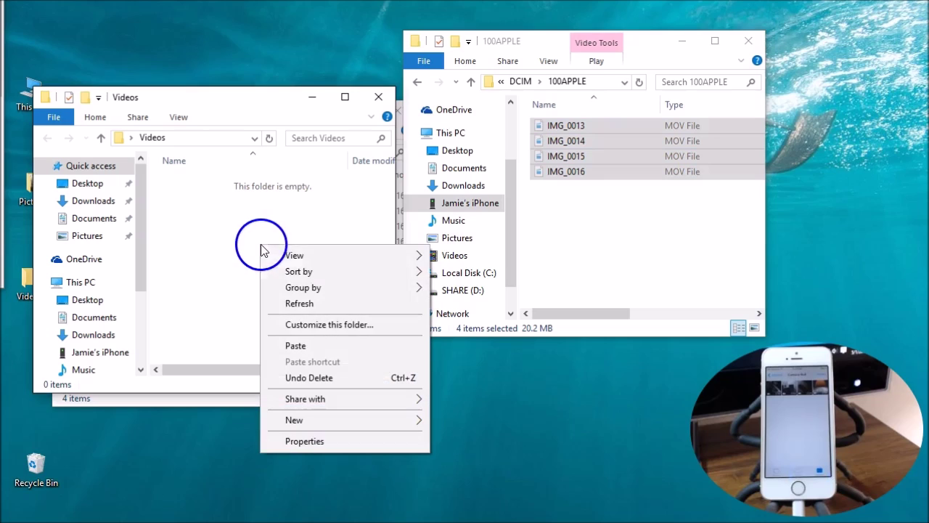
left_click(328, 349)
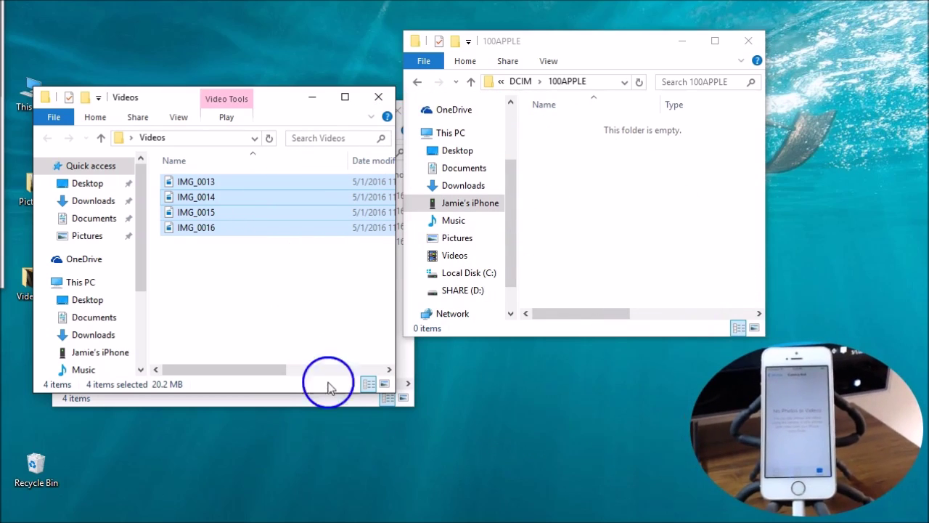
left_click(322, 292)
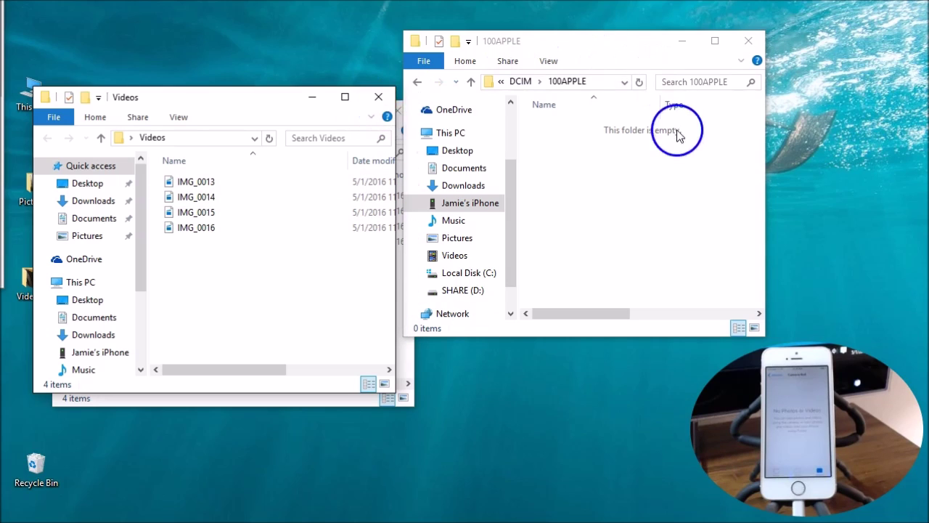
- Go back from 100APPLE to the iPhone's top level showing Internal Storage, and close the Videos and Pictures windows
left_click(418, 82)
left_click(419, 83)
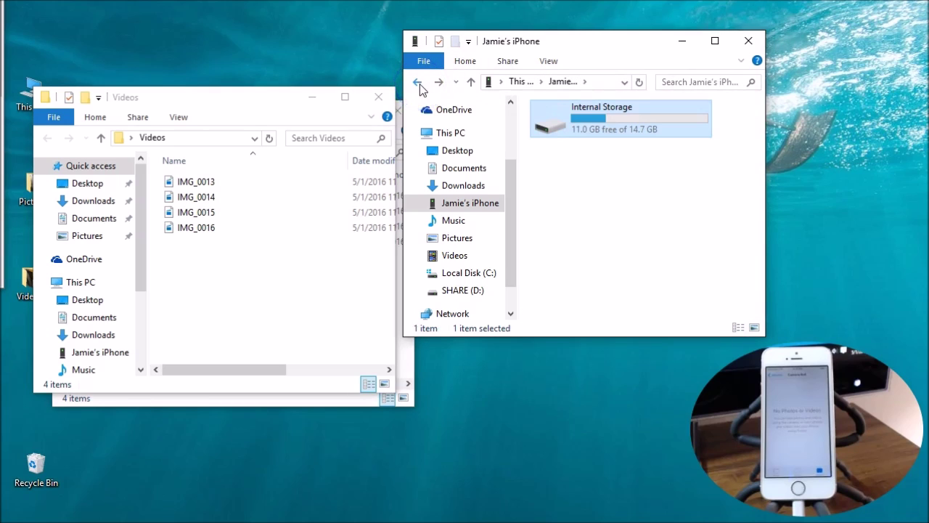
left_click(382, 102)
left_click(387, 105)
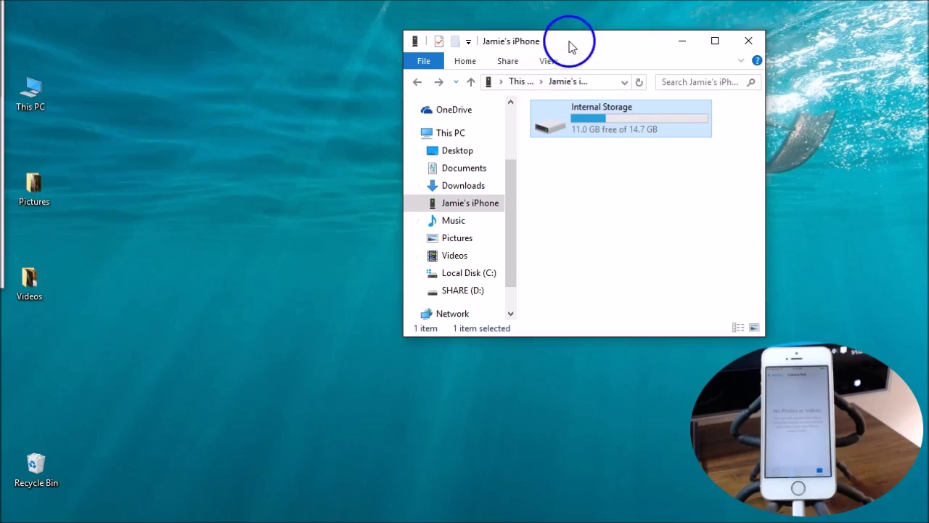
left_click_drag(571, 44, 404, 107)
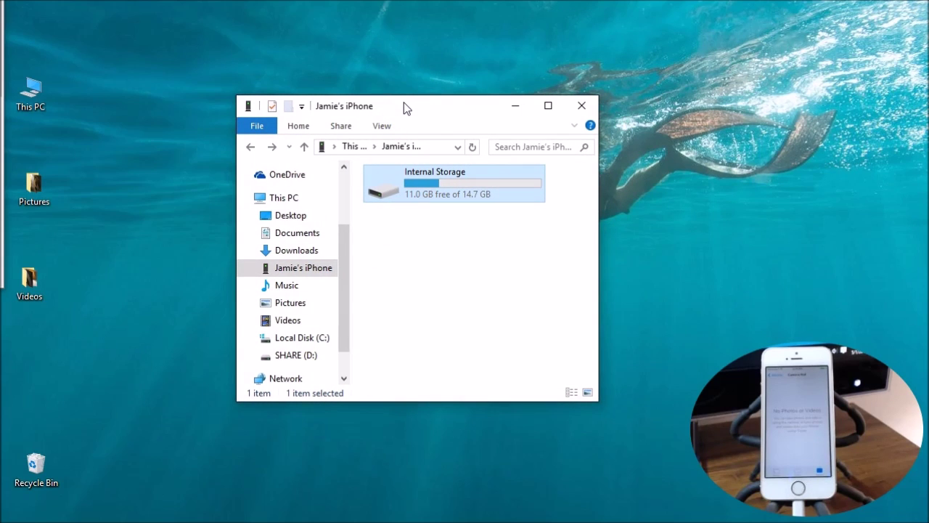
left_click(461, 114)
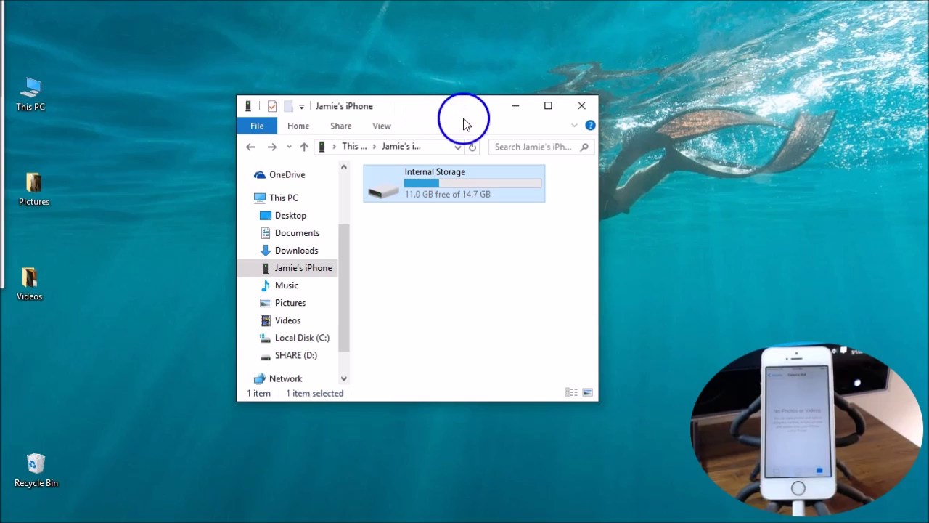